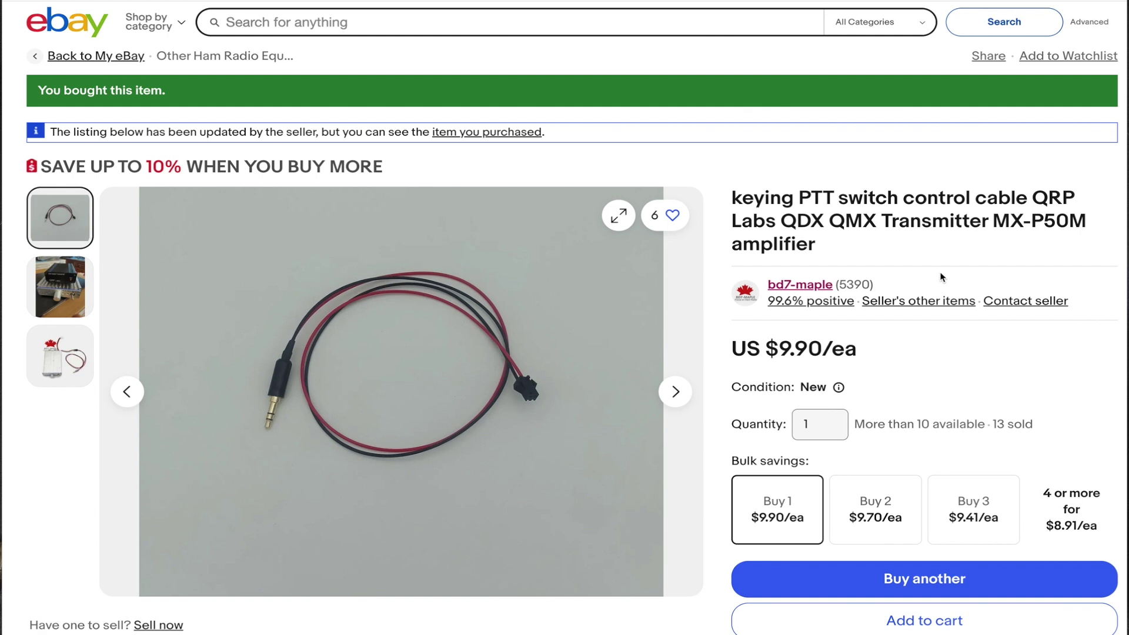
click(794, 287)
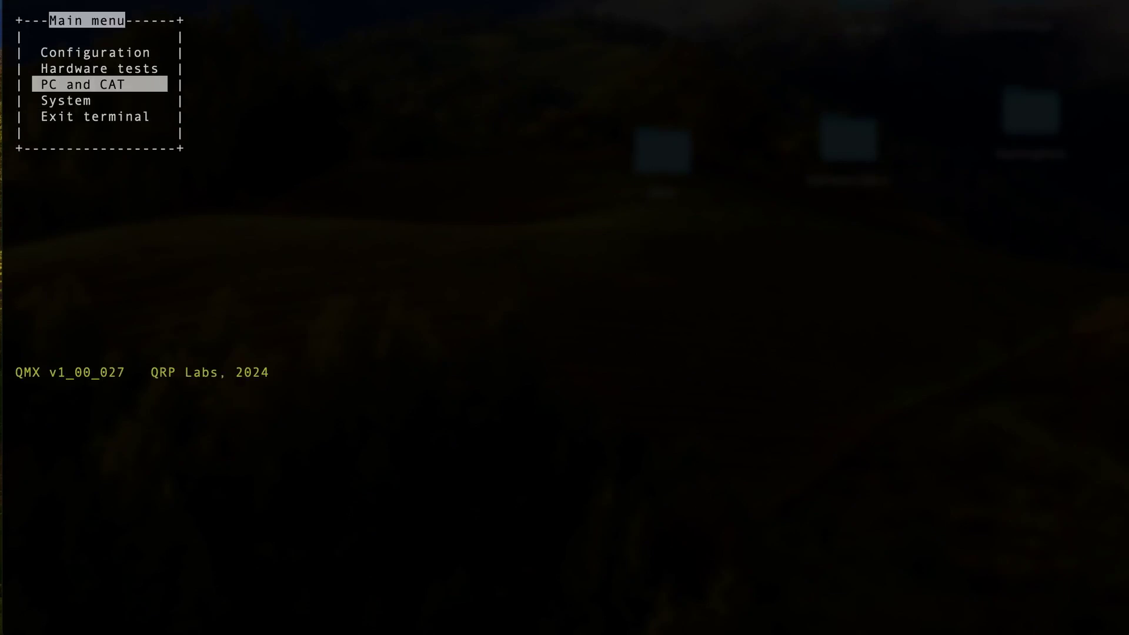
key(Return)
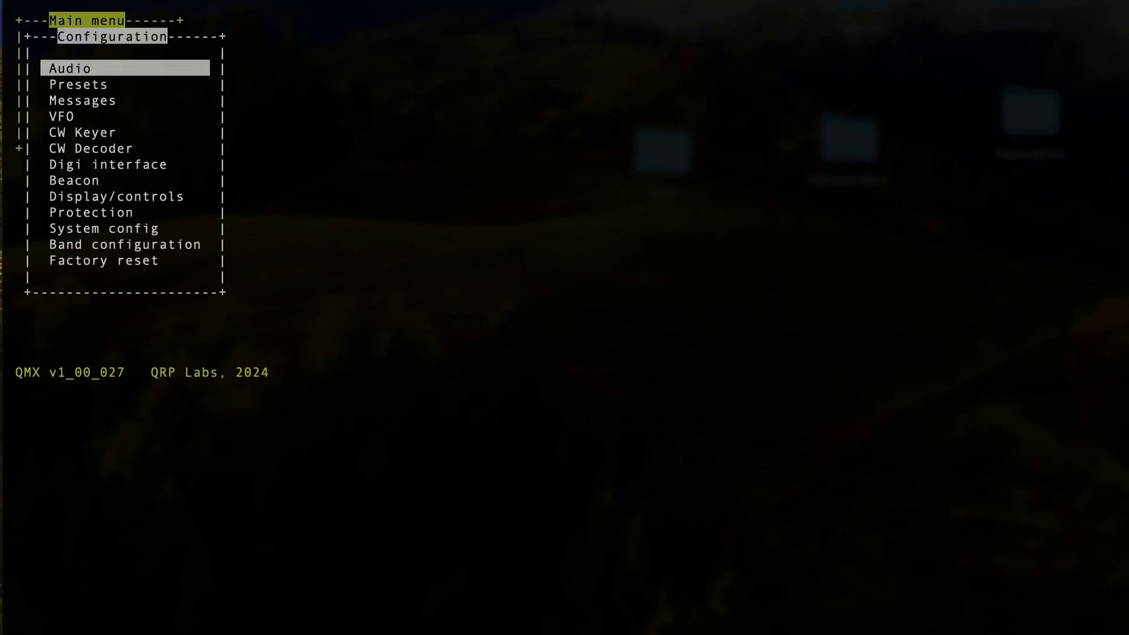
Go to Main menu > Configuration > Band configuration and reach the TX PTT grounded row.
key(Down)
key(Down)
key(Down)
key(Down)
key(Down)
key(Down)
key(Down)
key(Down)
key(Down)
key(Down)
key(Down)
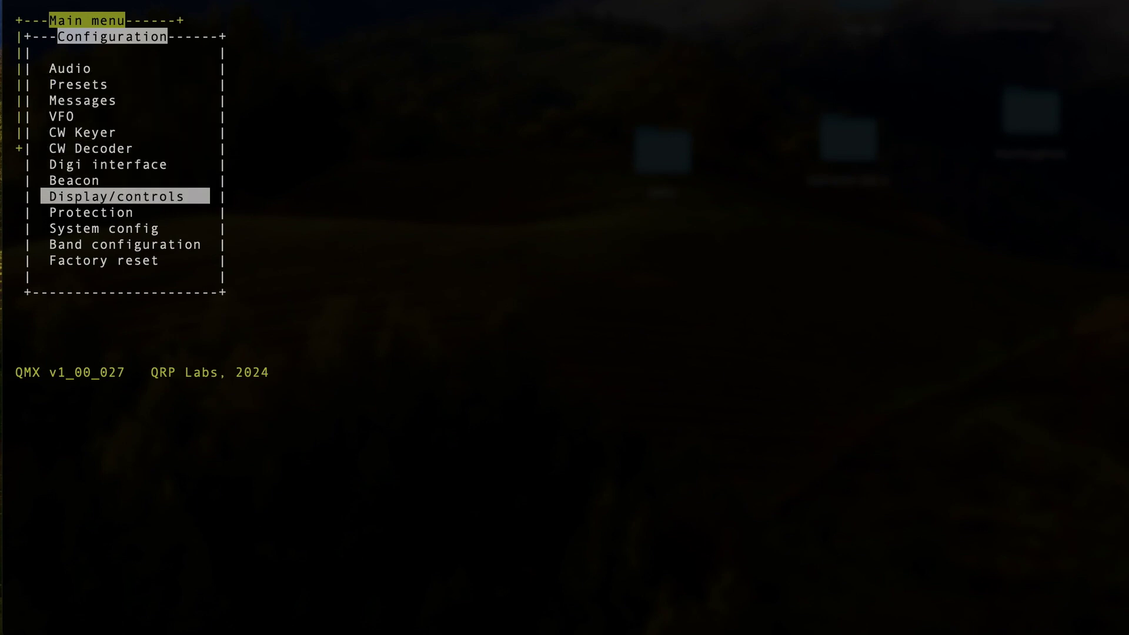
key(Return)
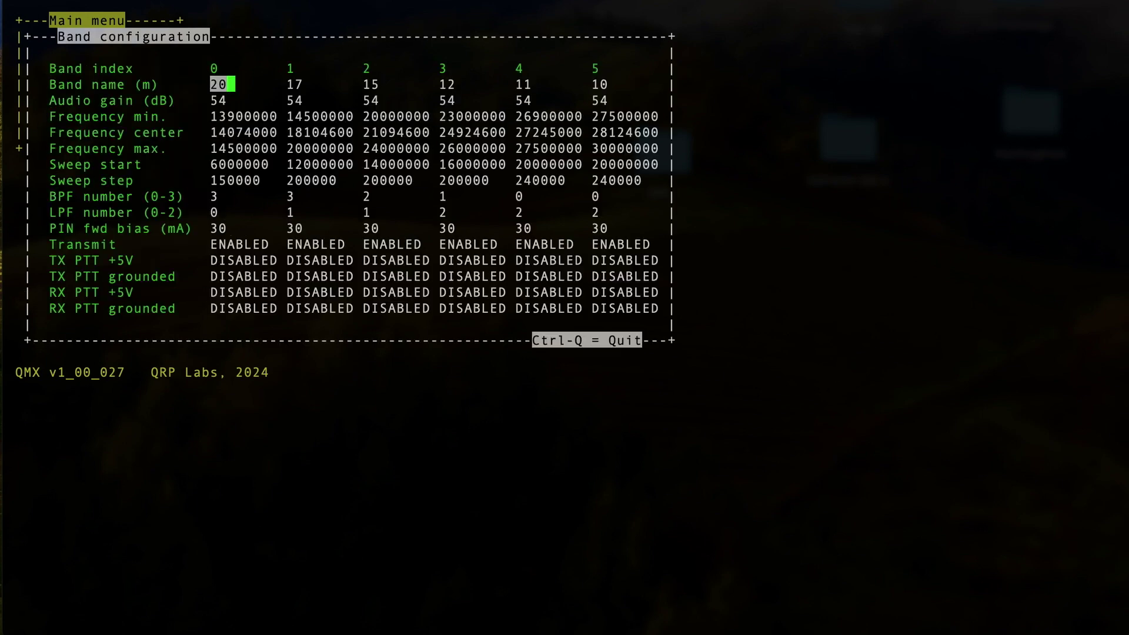
key(Down)
key(Down)
key(Down)
key(Down)
key(Down)
key(Down)
key(Down)
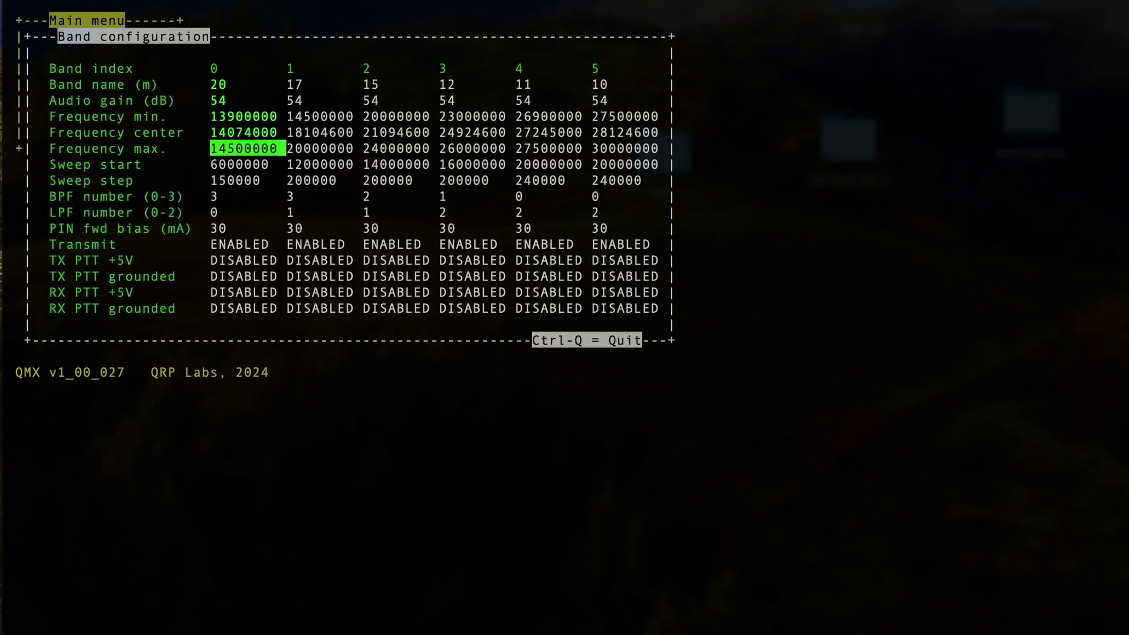
key(Down)
key(Down)
key(Down)
key(Down)
key(Down)
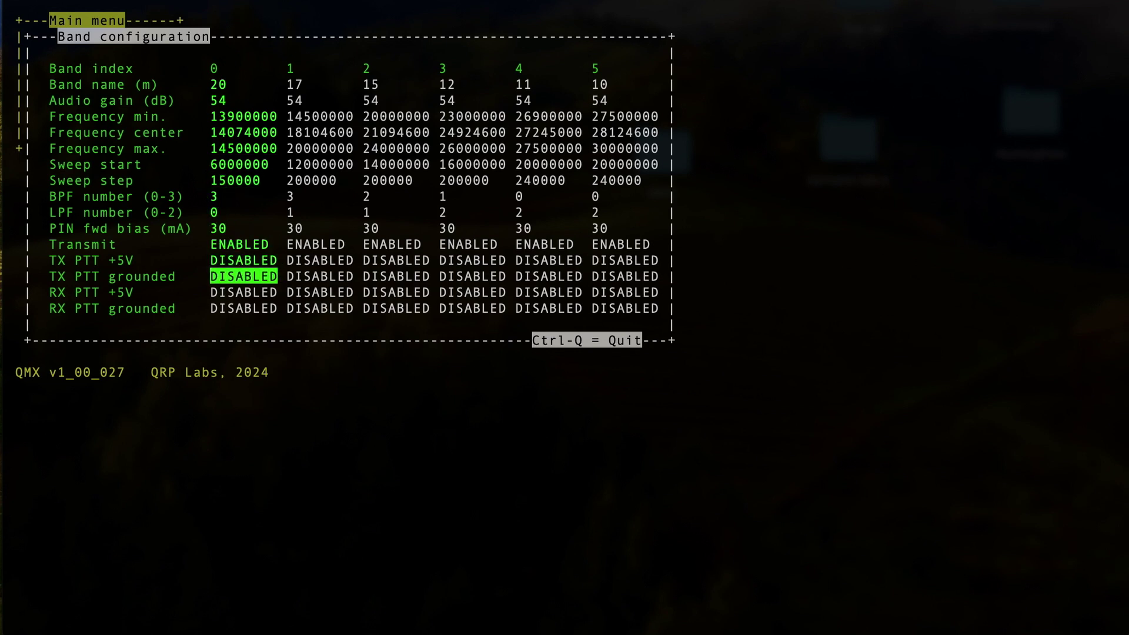
Enable TX PTT grounded for bands 0 through 5, then close the table.
key(space)
key(Right)
key(space)
key(Right)
key(space)
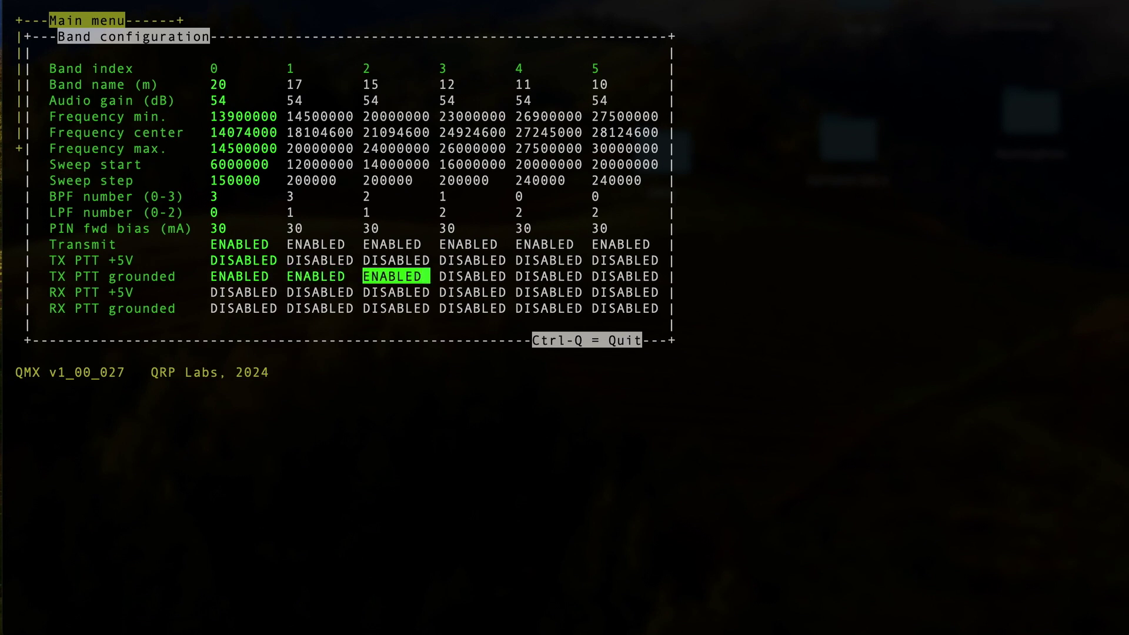
key(Right)
key(space)
key(Right)
key(space)
key(Right)
key(space)
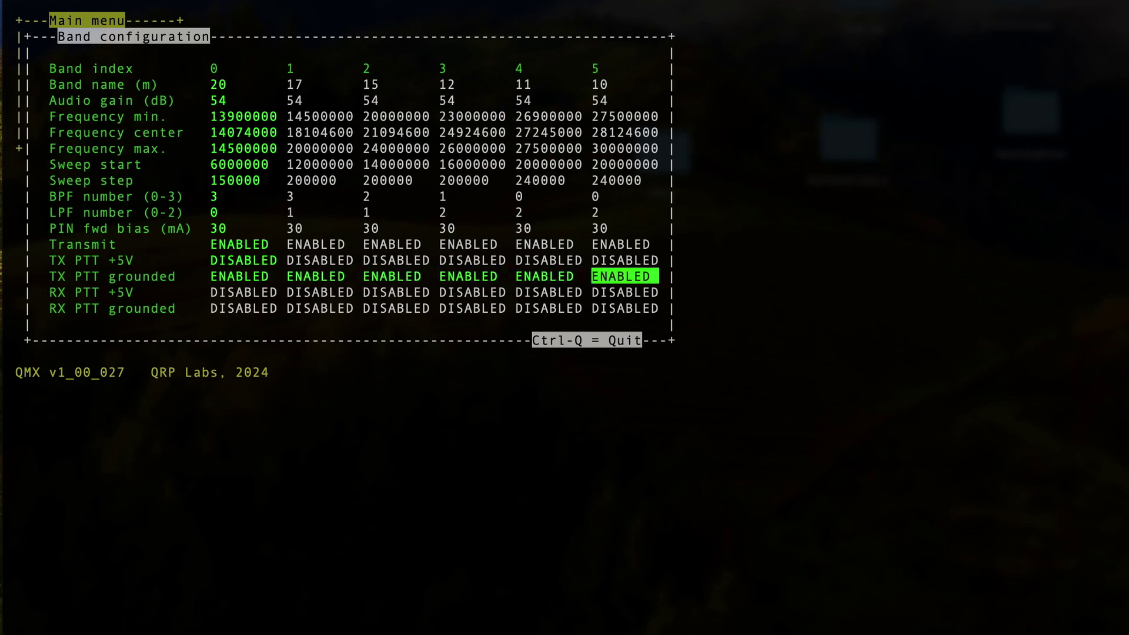
key(Escape)
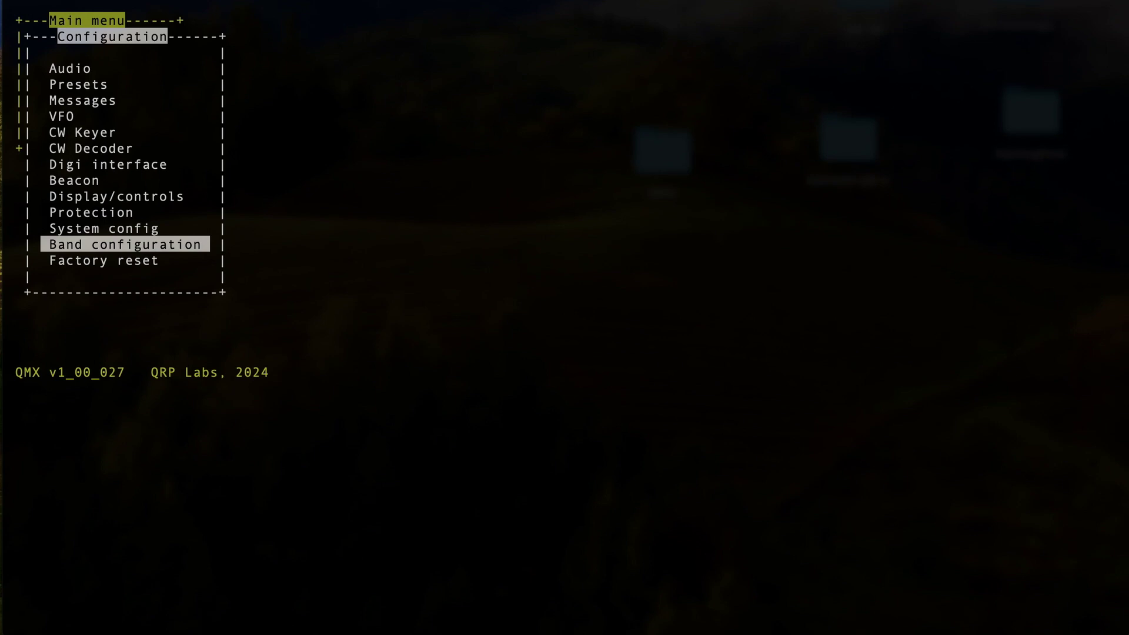
Return to the Main menu and move the selection down toward Exit terminal.
key(Escape)
key(Down)
key(Down)
key(Down)
key(Down)
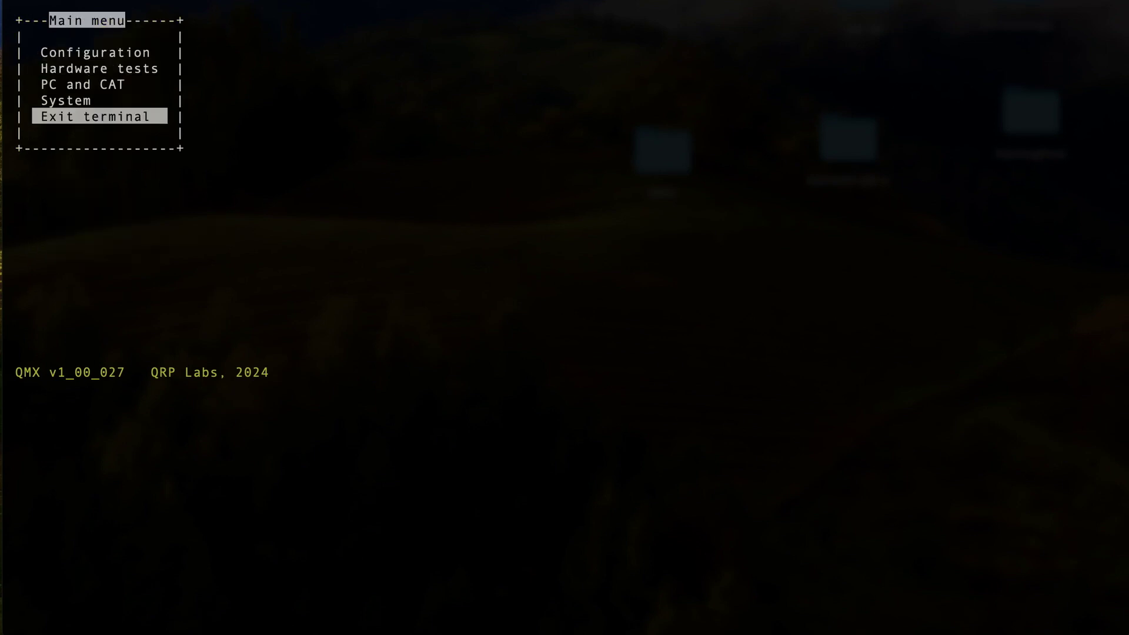